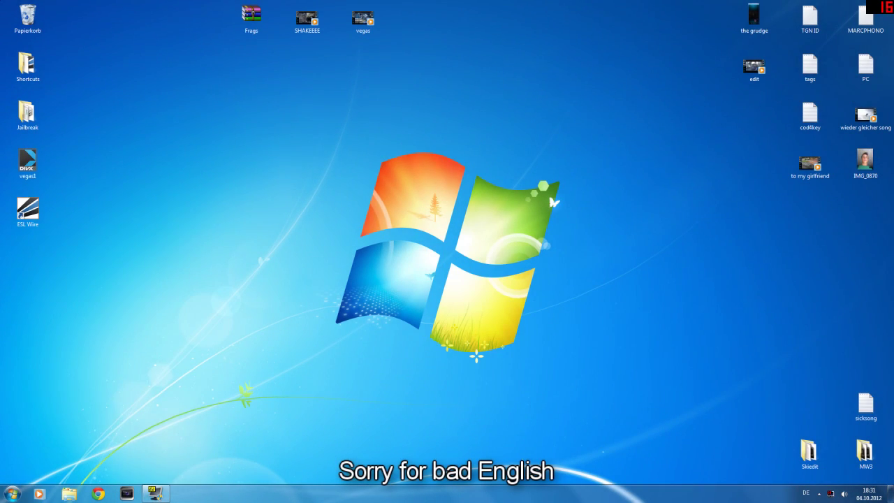
Locate the x264_dp_ doxtazy profile in the megui\allprofiles\x264 folder under Programme (x86) on drive C, and close the folder window.
key(super)
key(super)
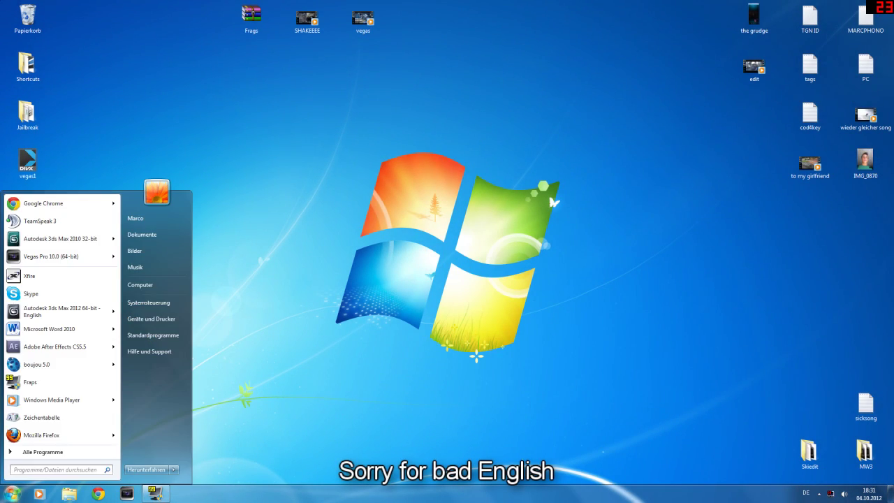
click(141, 285)
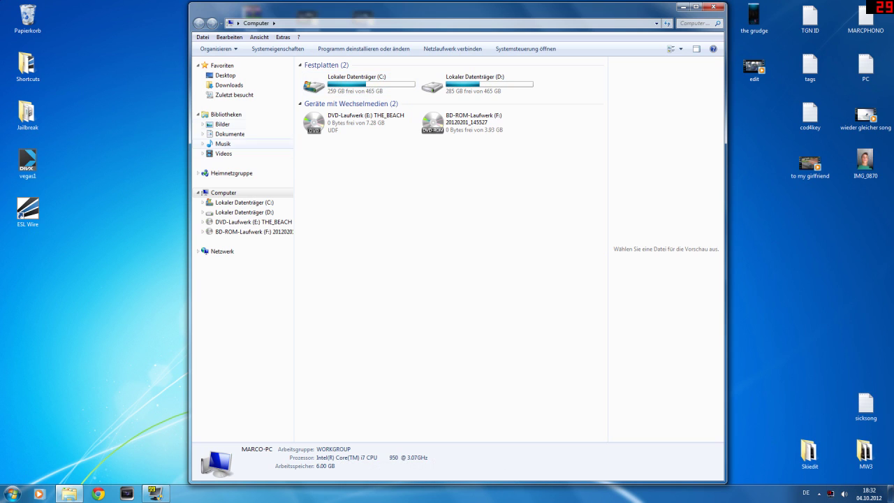
double_click(349, 83)
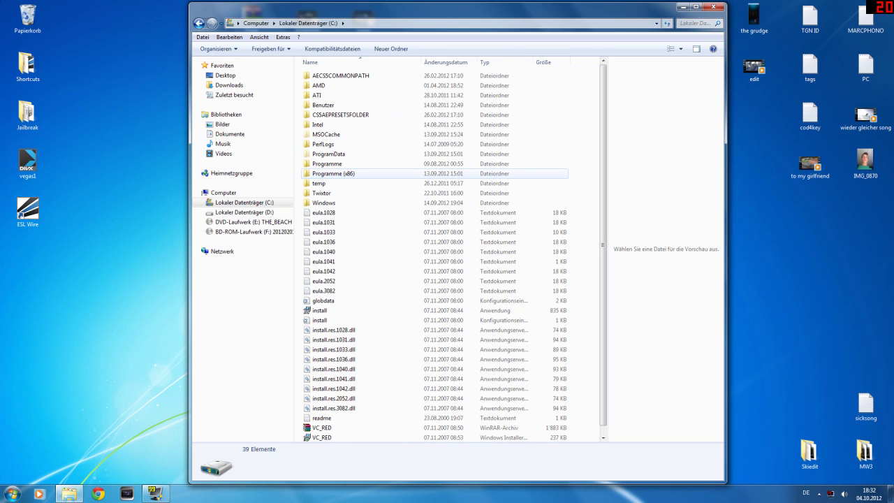
double_click(333, 174)
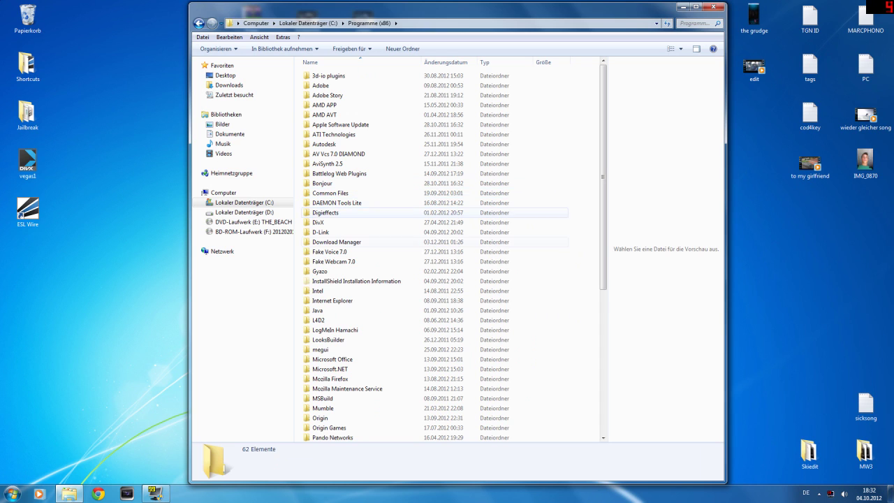
double_click(320, 349)
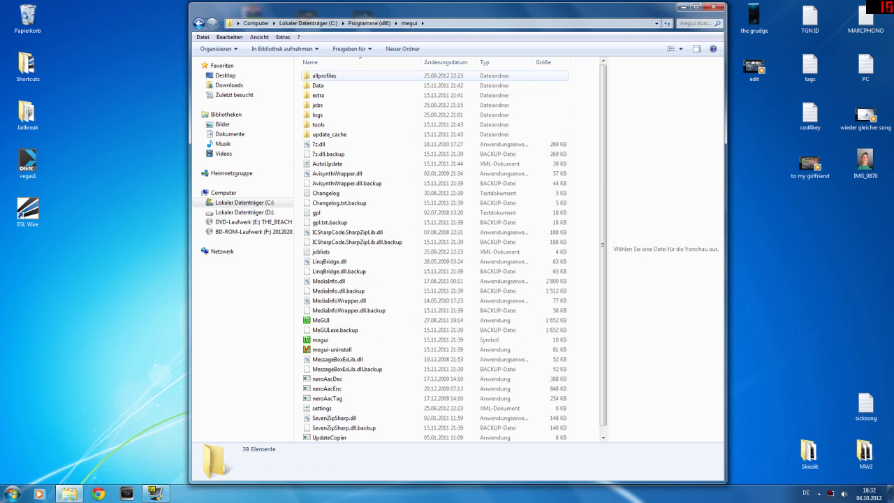
double_click(325, 76)
double_click(318, 173)
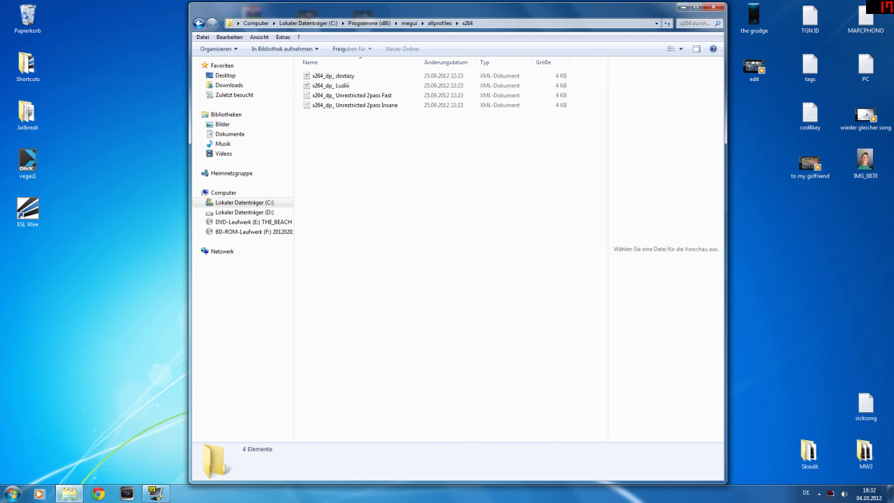
click(333, 76)
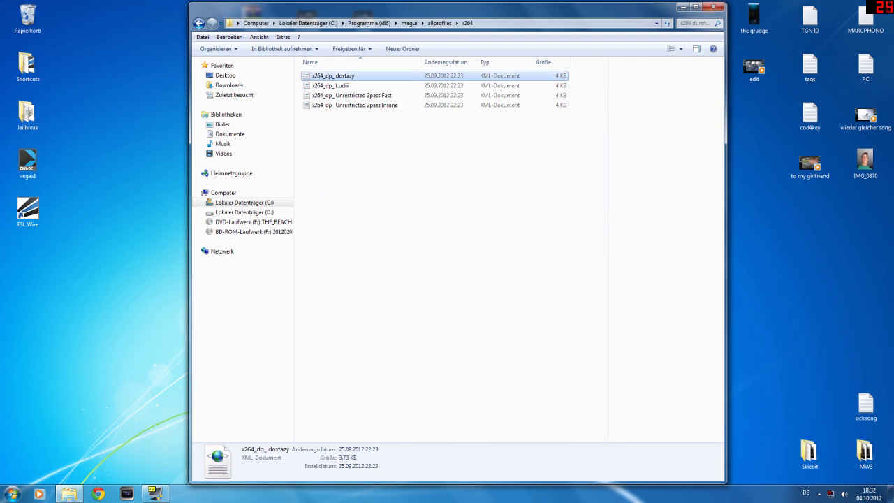
click(714, 7)
Open the vegas1.veg project in Vegas Pro, ignoring the missing media files and leaving them offline.
key(super)
key(super)
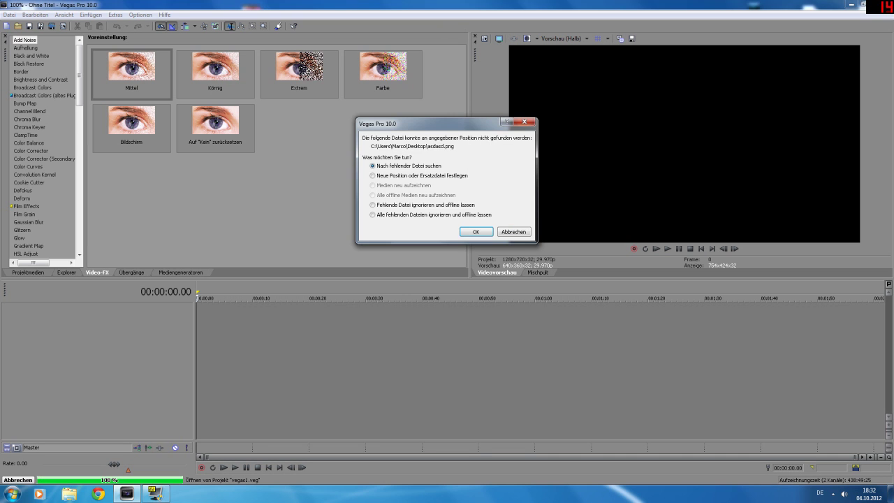
click(373, 205)
click(477, 232)
click(477, 232)
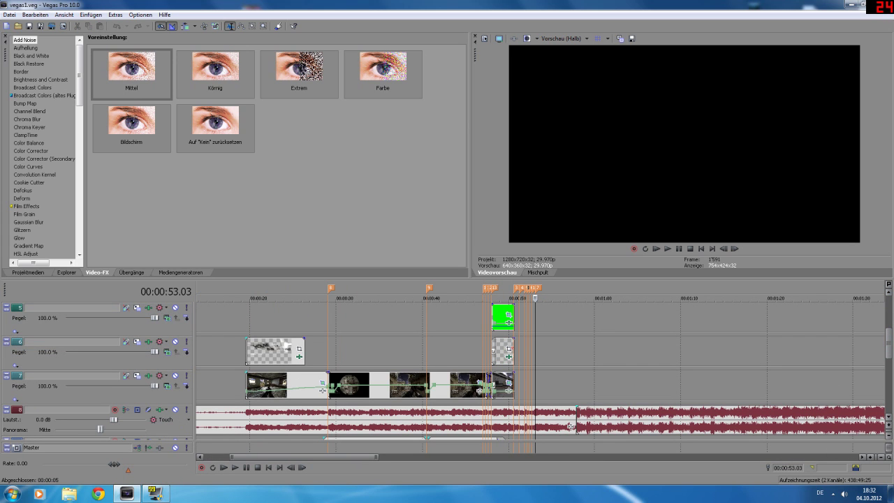
Select the timeline region from 00:00:47.02 to 00:00:51.08 and open the render settings for it.
drag(519, 318, 484, 318)
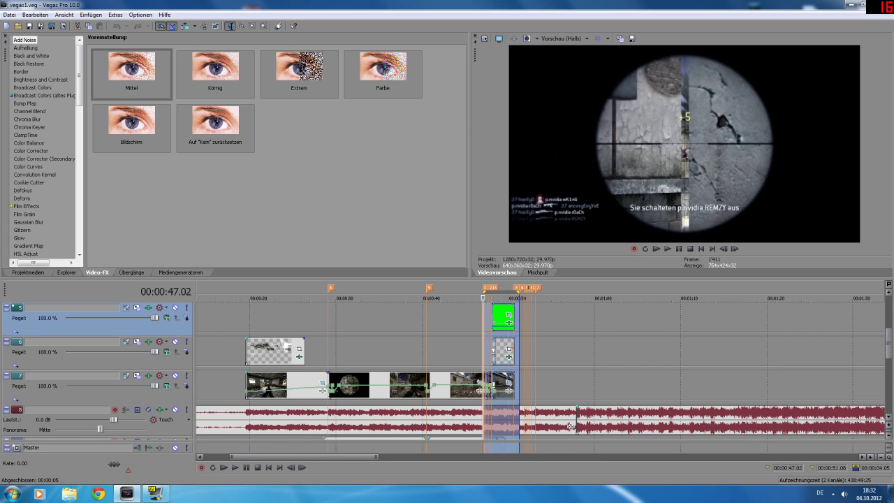
click(9, 15)
click(36, 81)
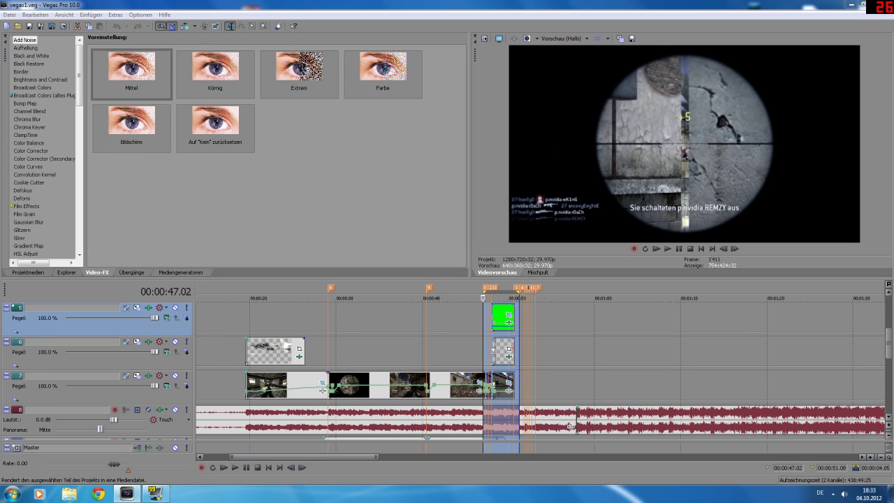
Set the render file type to Video für Windows (*.avi) with the uncompressed default template.
click(498, 243)
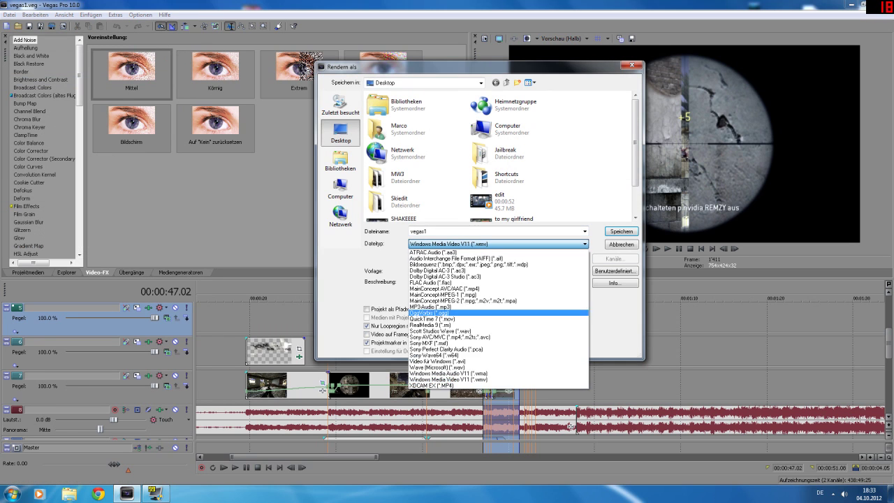
key(Up)
key(Up)
key(Return)
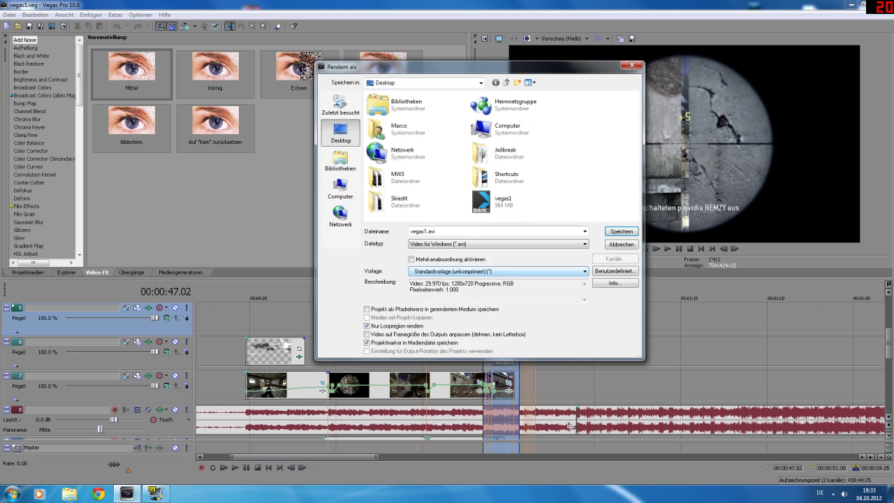
click(499, 271)
click(499, 279)
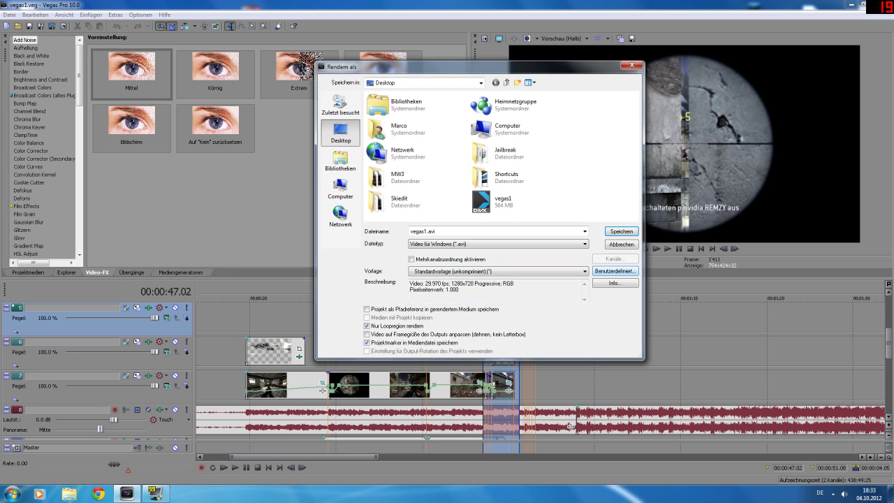
Review the custom video and audio settings of the AVI template and set the video render quality to Optimal.
click(615, 271)
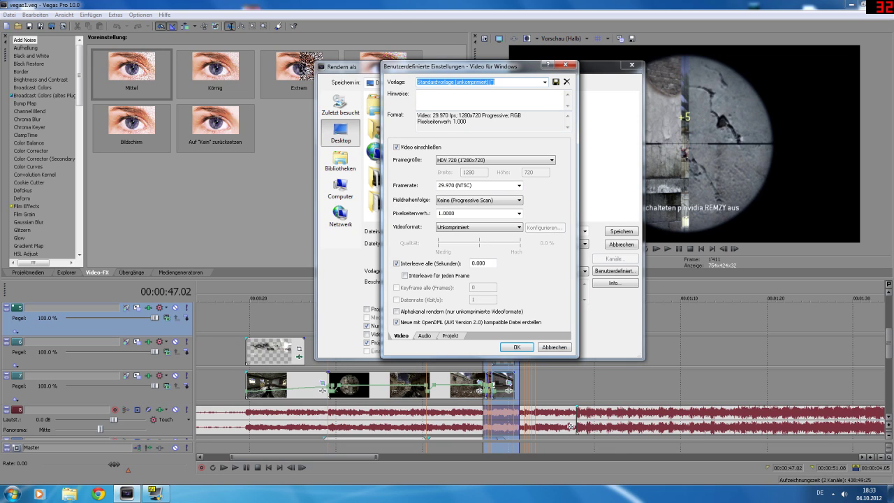
click(425, 336)
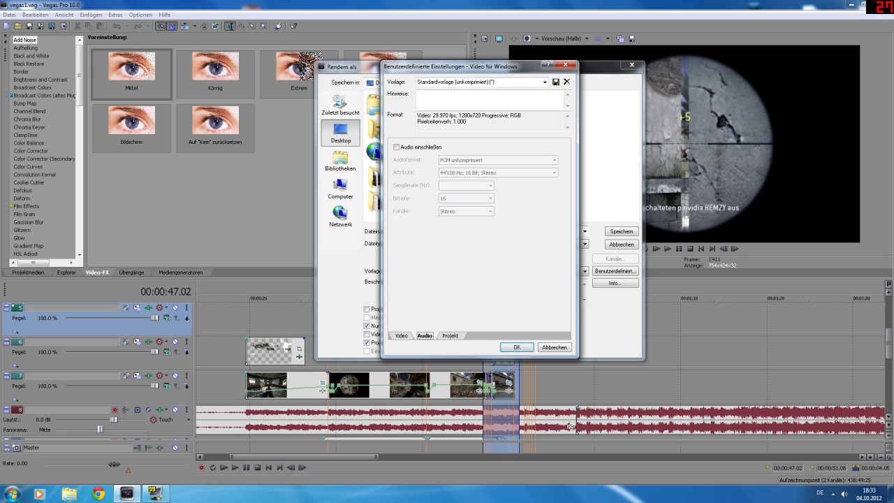
click(450, 336)
click(519, 148)
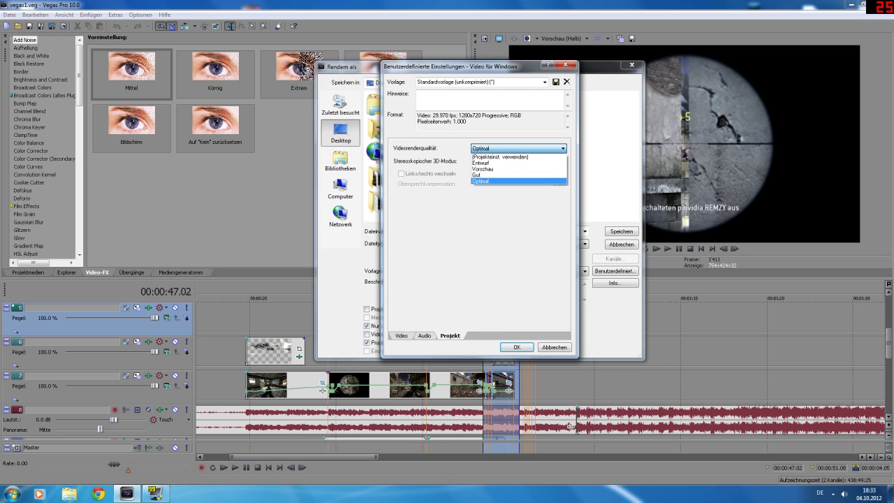
key(Return)
key(Return)
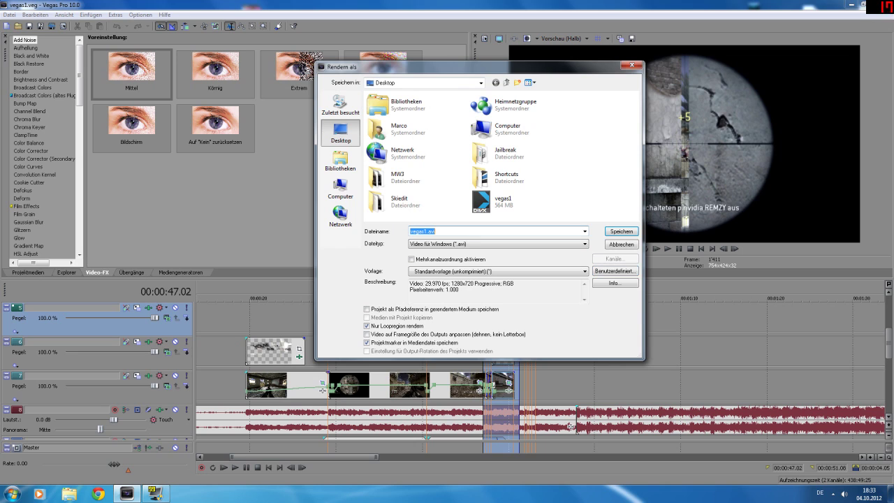
Render the selected region to the Desktop as vegas1.avi, replacing the existing file, and close the finished render dialog.
key(Return)
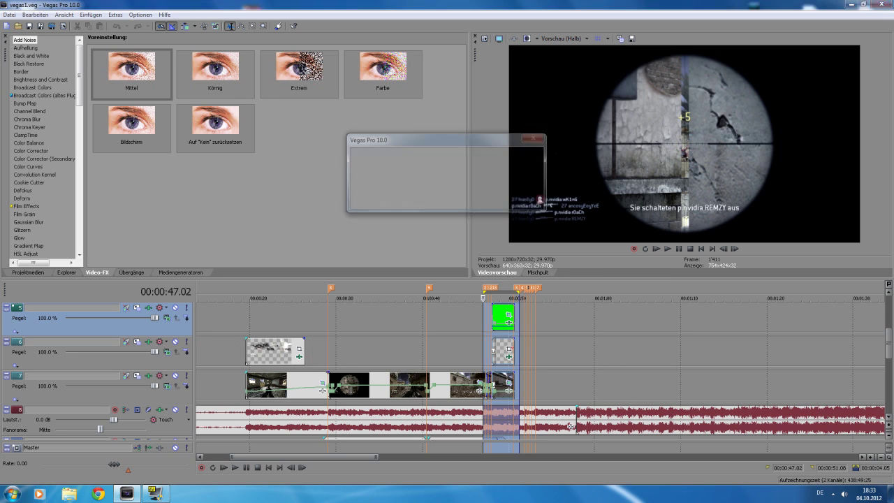
key(Return)
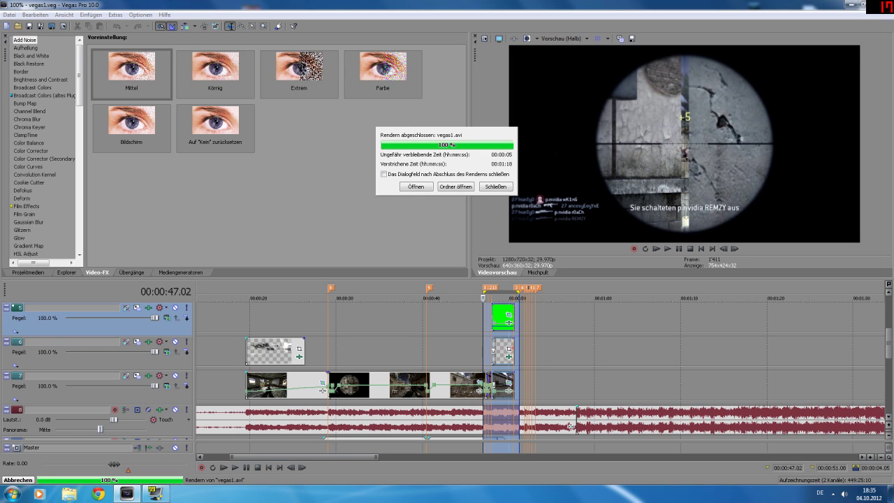
key(Return)
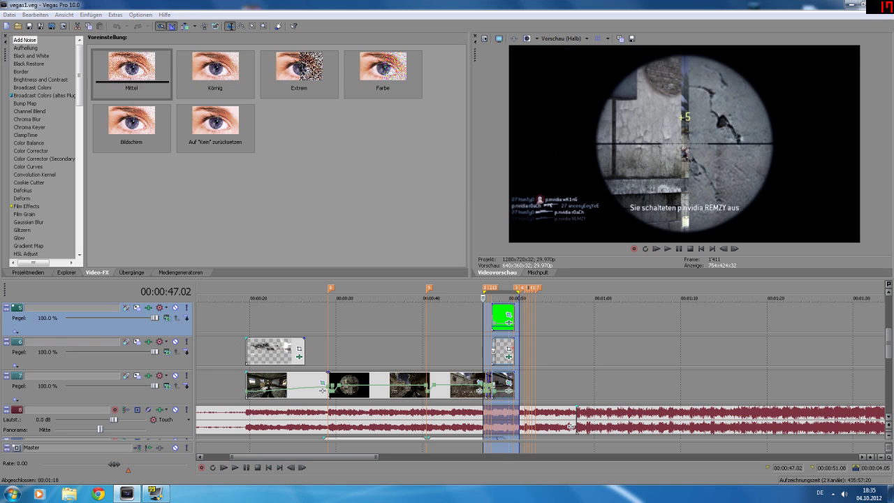
Start another render of the region with the file type set to MP3-Audio (*.mp3).
key(alt+d)
click(29, 81)
click(499, 244)
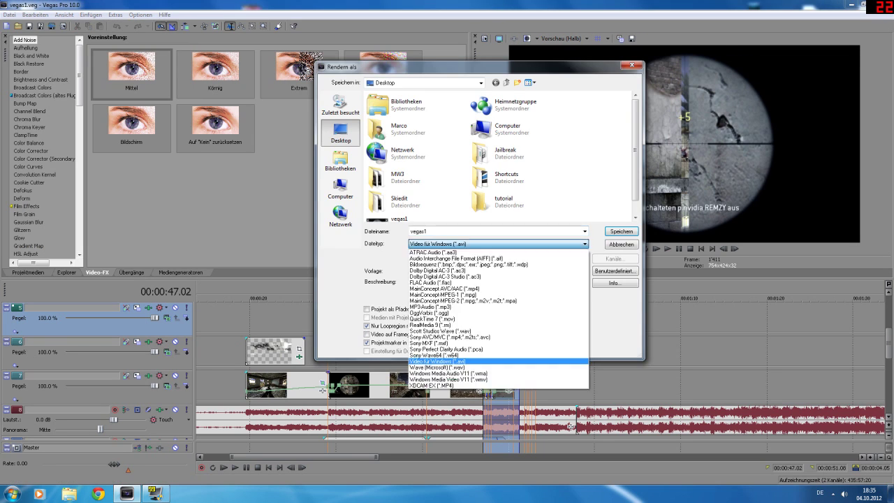
key(Up)
key(Up)
key(Up)
key(Up)
key(Up)
key(Up)
key(Up)
key(Up)
key(Up)
key(Up)
key(Up)
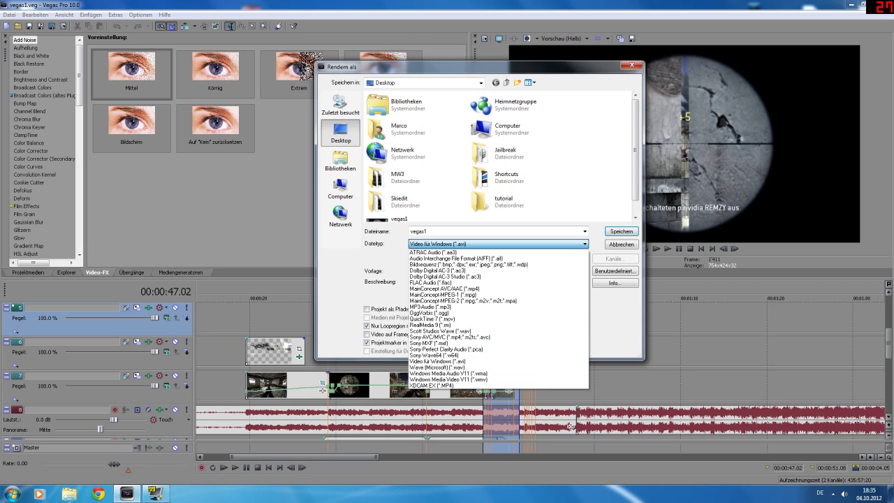
key(Down)
key(Return)
Choose the 320 Kbit/s, CD-Transparent-Audio template for the MP3 render.
key(alt+Down)
key(Up)
key(Up)
key(Up)
key(Up)
key(Down)
key(Down)
key(Down)
key(Down)
key(Down)
key(Up)
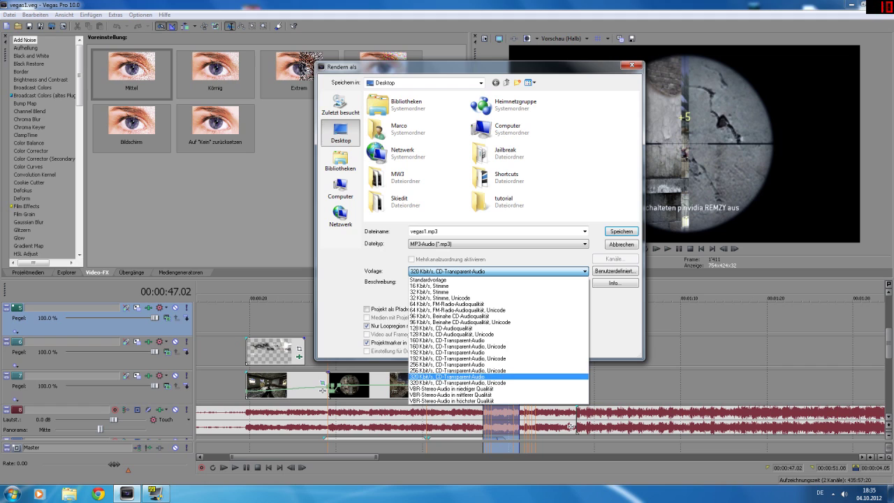
click(447, 376)
Render the audio as vegas1.mp3 into the tutorial folder on the Desktop and close the render dialog.
click(454, 231)
double_click(503, 201)
key(Tab)
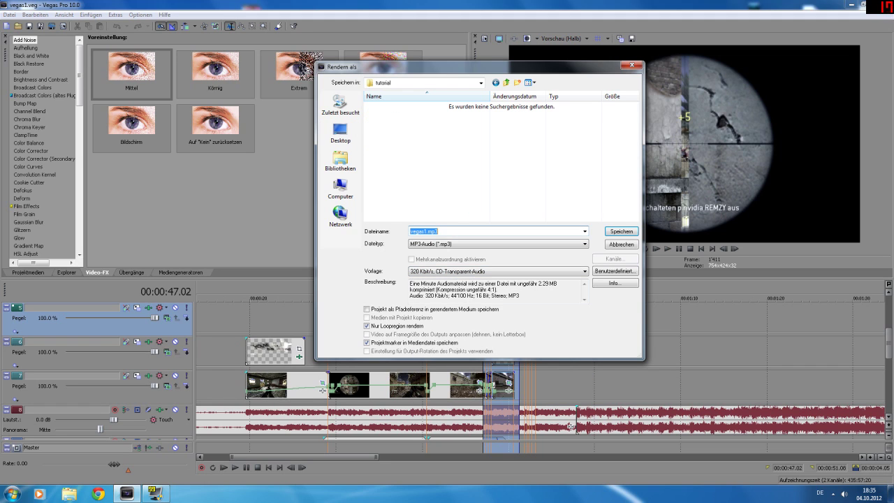
key(Return)
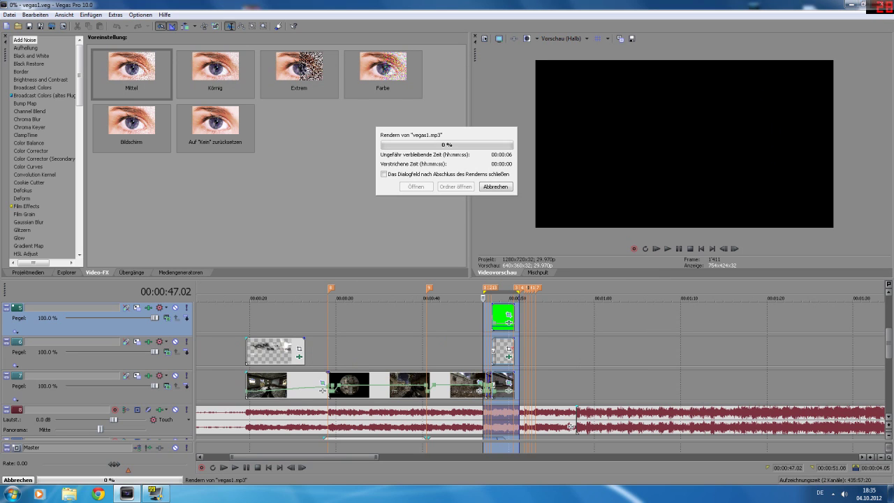
key(Return)
Find and launch MeGUI.
key(super)
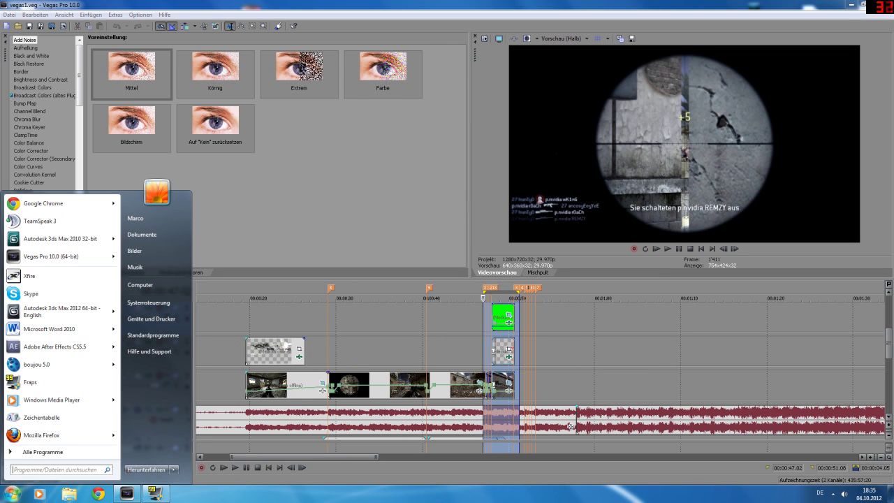
text(megui)
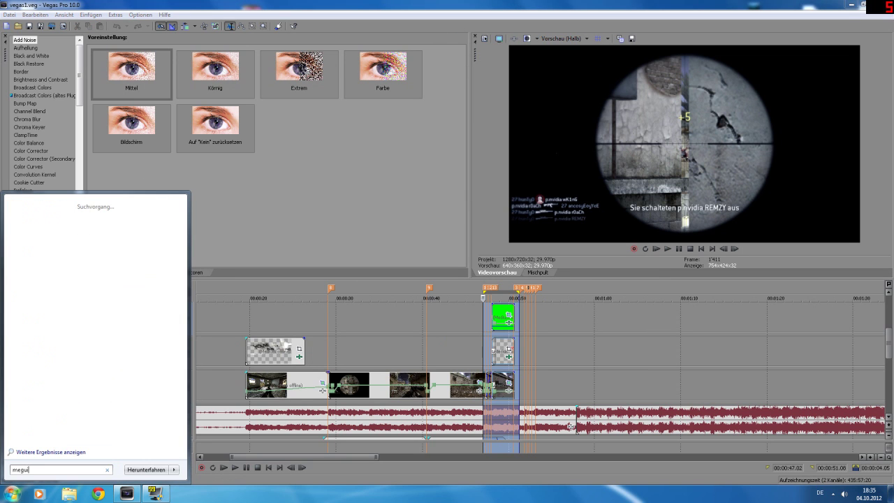
key(Return)
Open MeGUI's AVS Script Creator and decline to review the available updates.
click(308, 165)
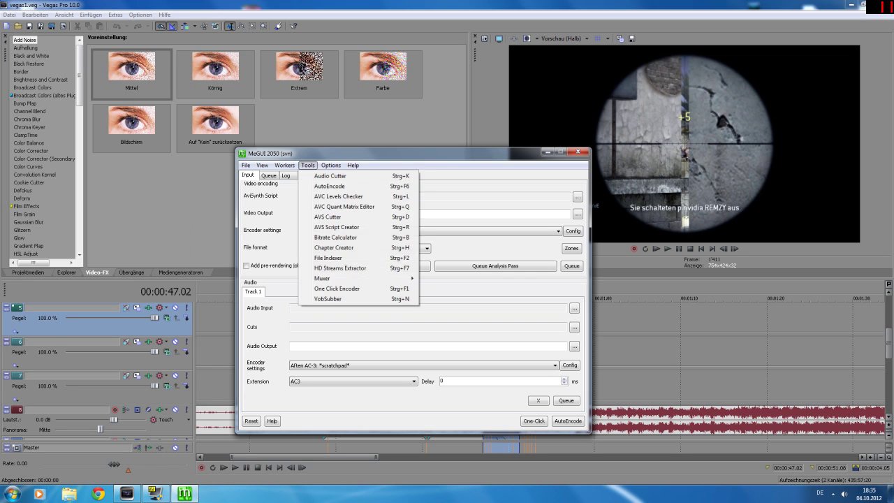
key(Right)
key(Left)
key(Down)
key(Down)
key(Down)
key(Down)
key(Down)
key(Return)
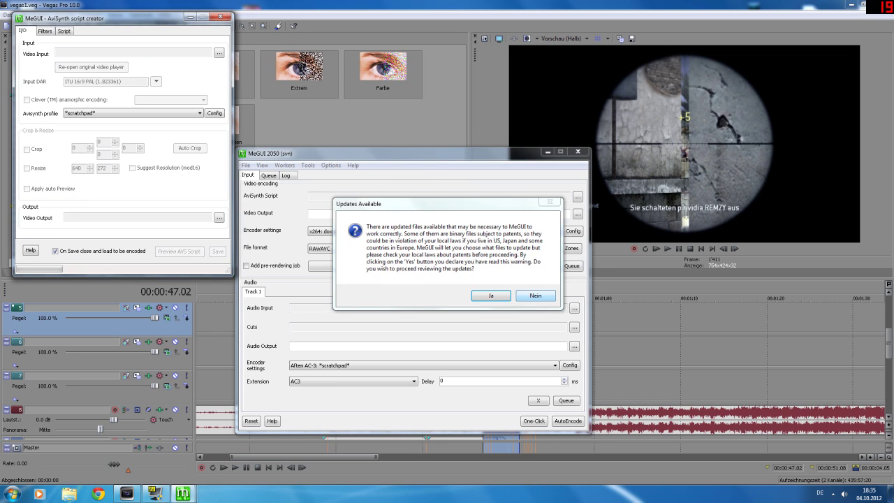
key(Return)
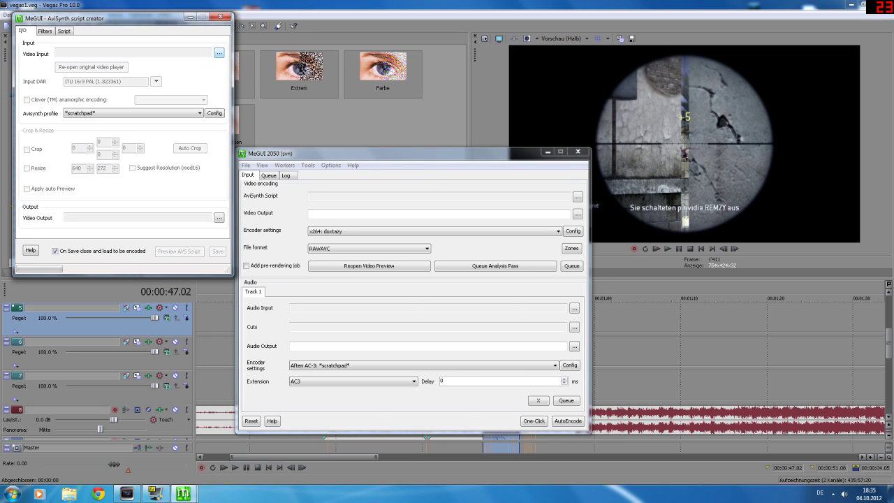
Load vegas1.avi from the Desktop as the script's video input, opening it with DirectShowSource.
key(Return)
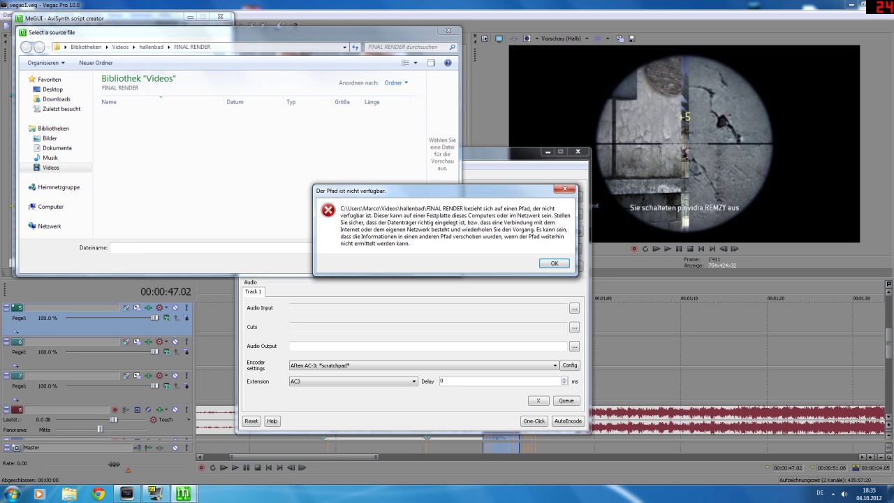
key(Return)
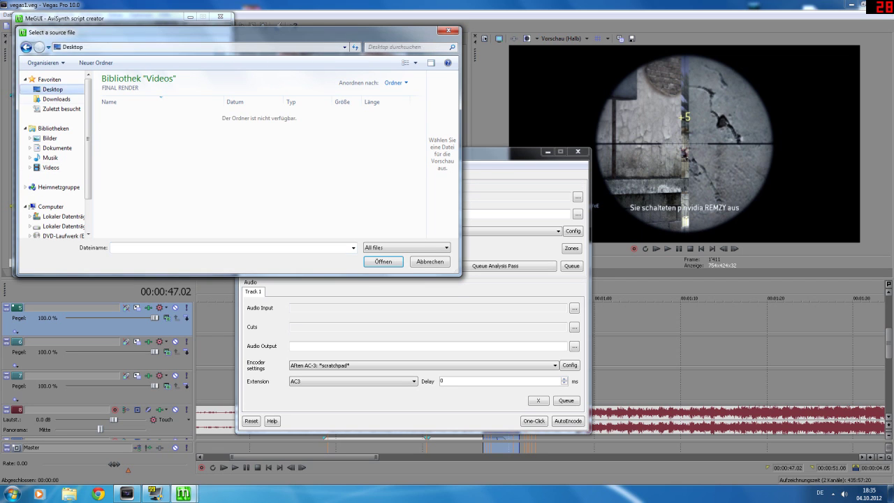
click(286, 138)
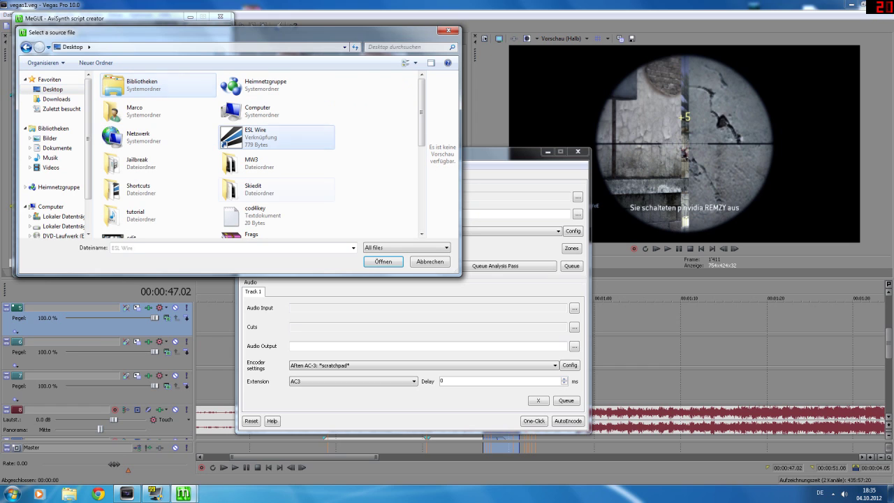
scroll(276, 209, down, 3)
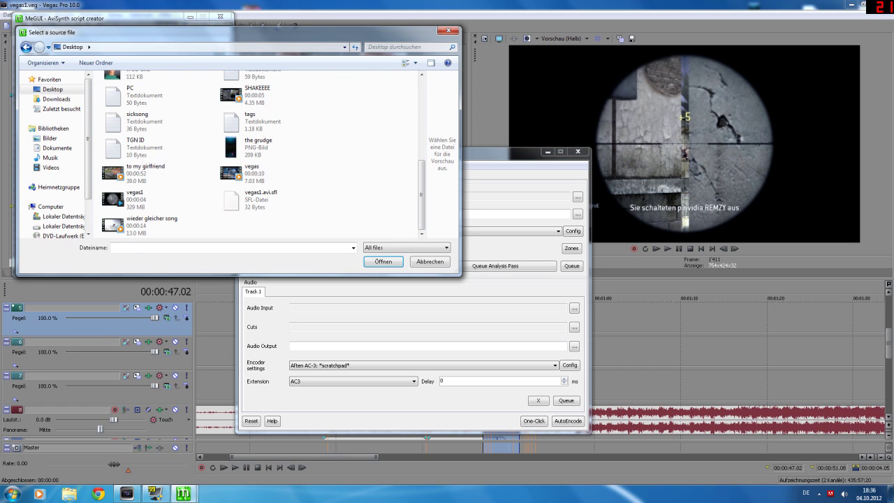
click(276, 173)
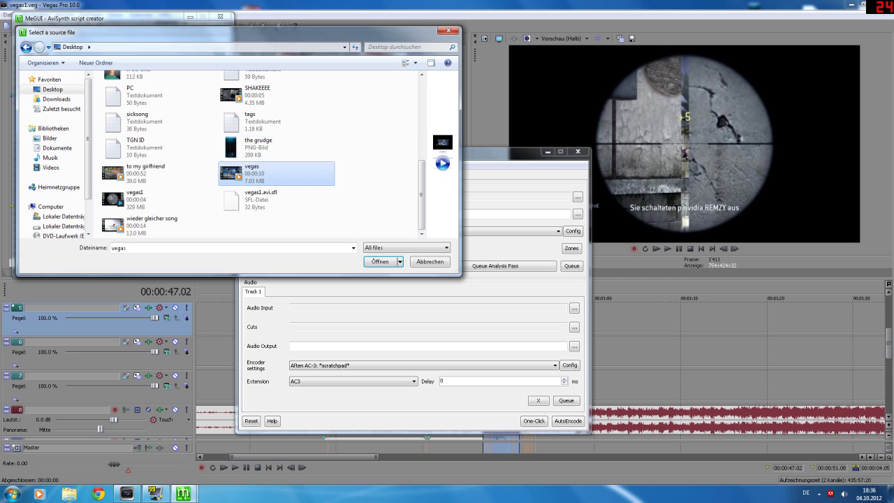
double_click(135, 197)
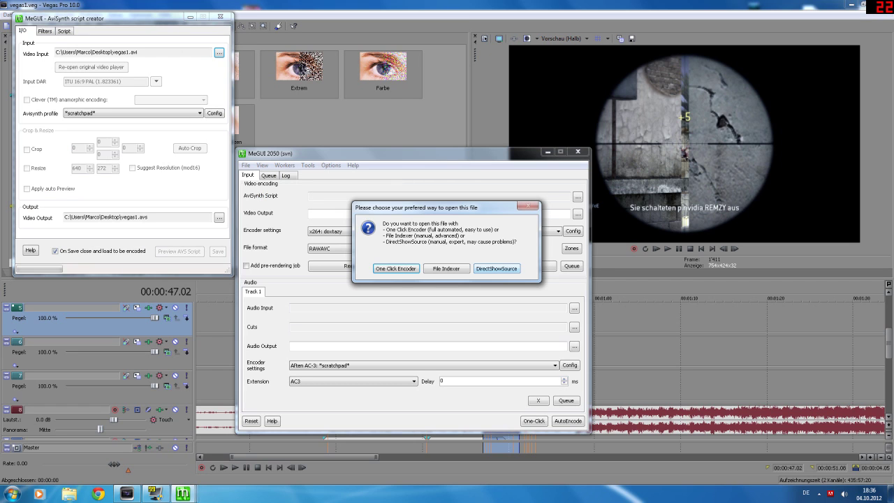
click(496, 269)
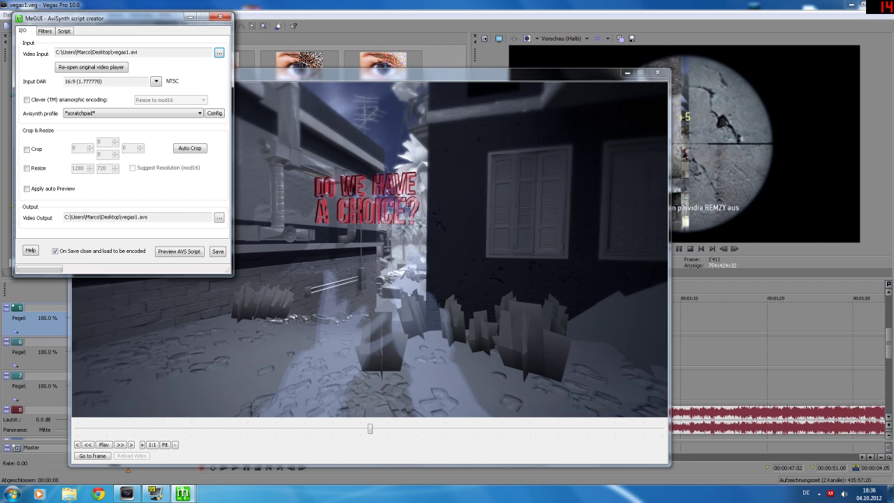
Close the source preview, save the AviSynth script as vegas1.avs, and dismiss the encoded-script preview.
click(658, 73)
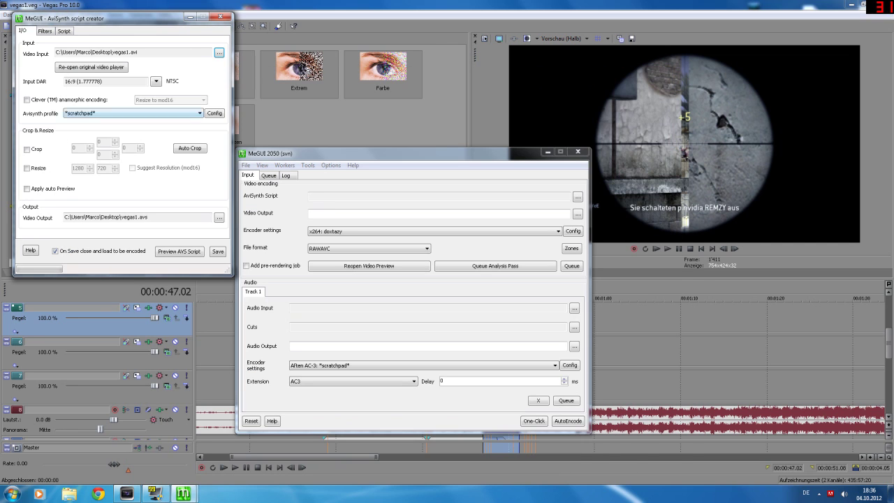
click(218, 252)
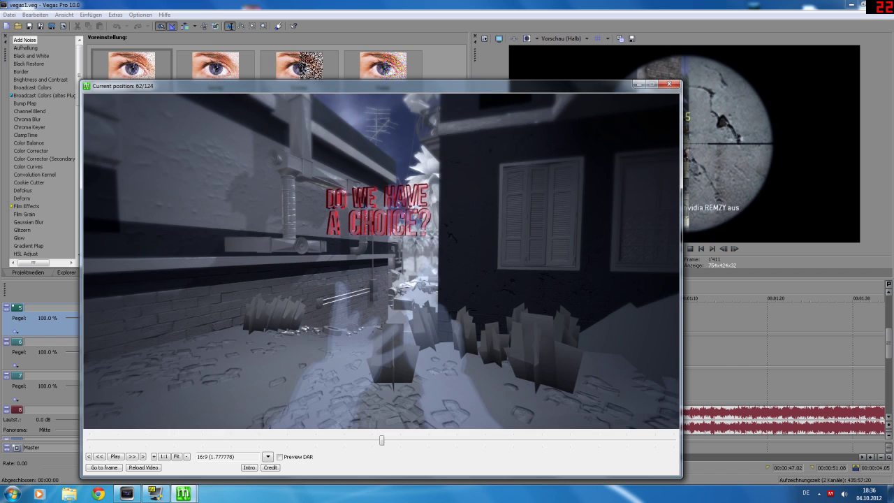
click(669, 84)
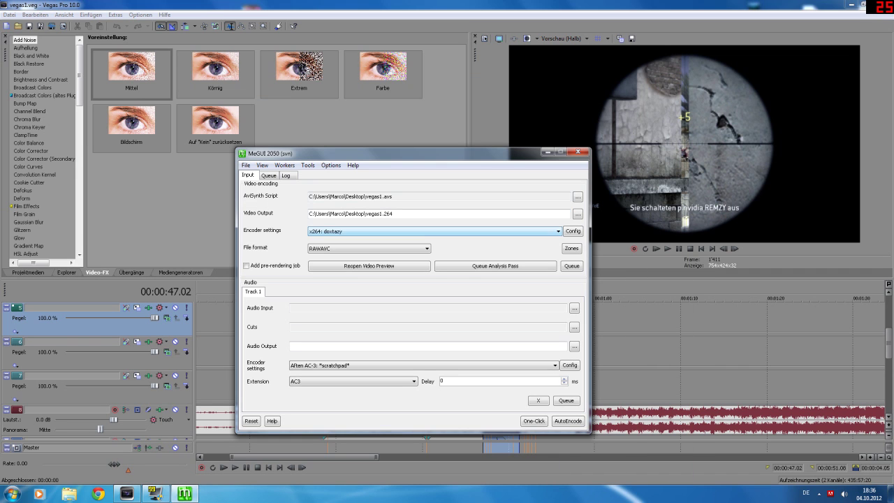
Use the x264: doxtazy encoder profile and add the vegas1 video encode to the queue.
click(434, 231)
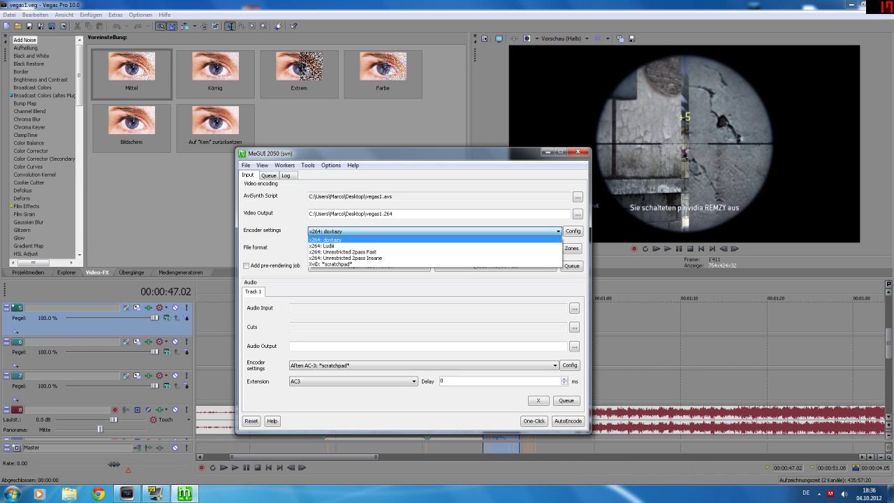
click(419, 239)
key(F4)
key(Return)
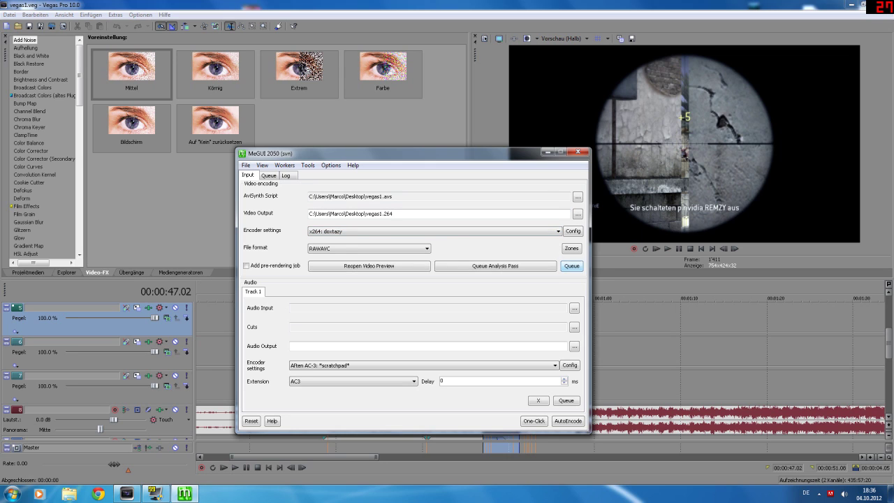
key(Return)
key(Return)
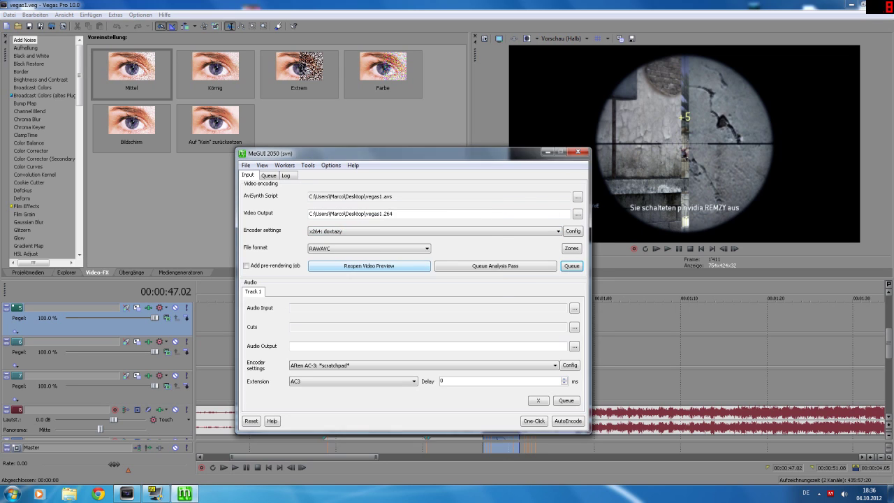
key(Return)
Go to the vegas1 jobs at the end of the job queue and run the encode.
click(269, 175)
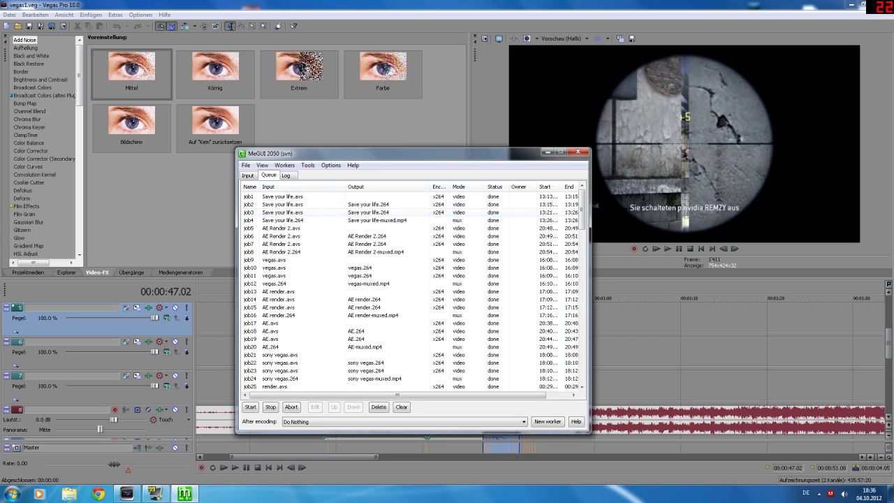
click(307, 298)
scroll(307, 315, down, 12)
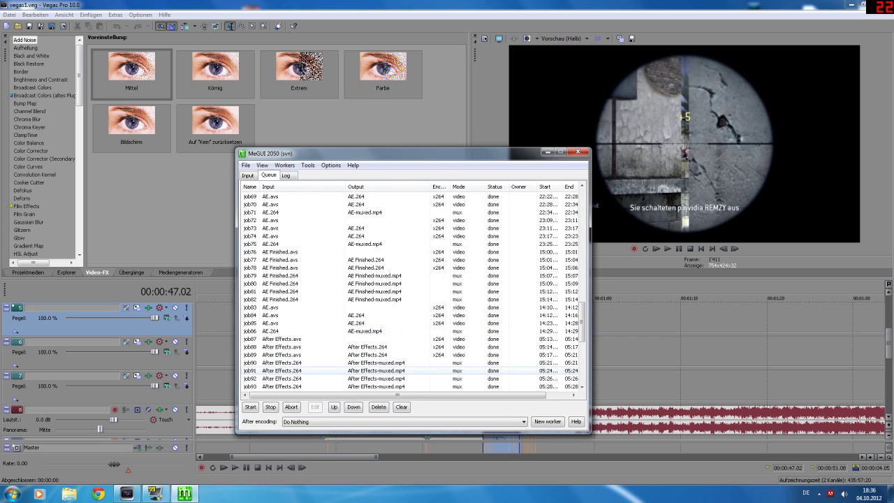
click(300, 386)
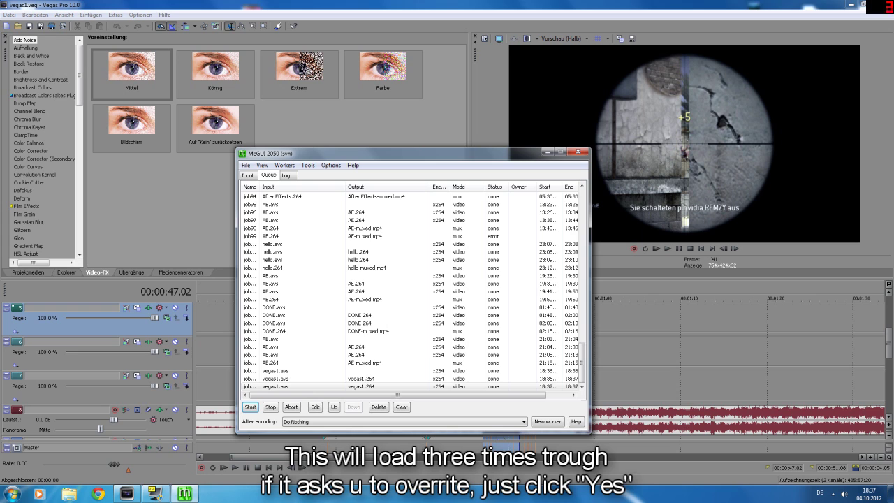
Open the MP4 Muxer and load vegas1.264 from the Desktop as its video input.
click(309, 165)
mouse_move(328, 278)
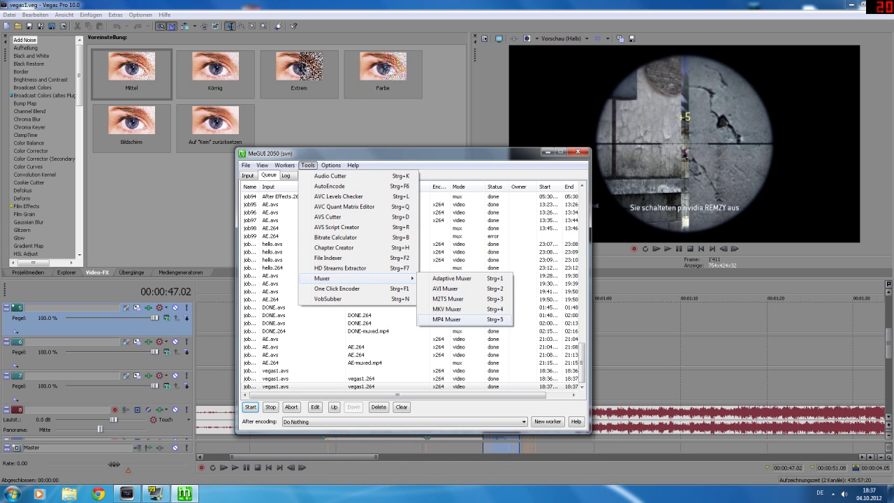
click(447, 320)
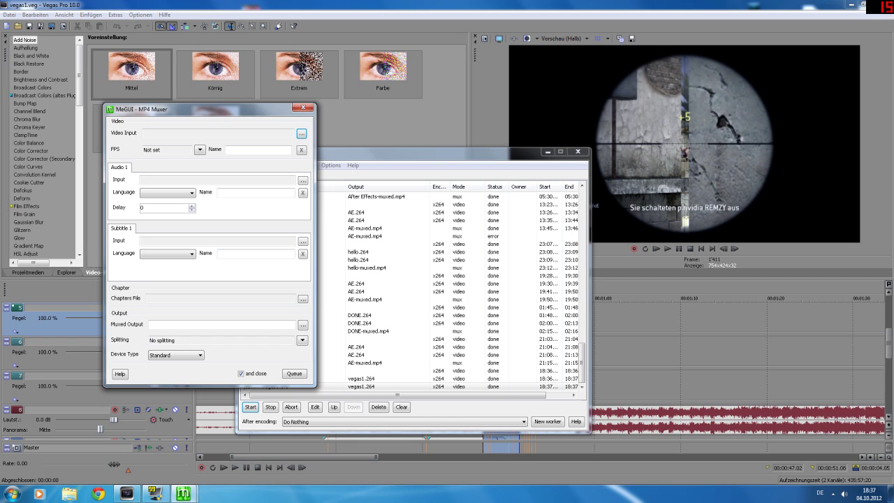
click(301, 134)
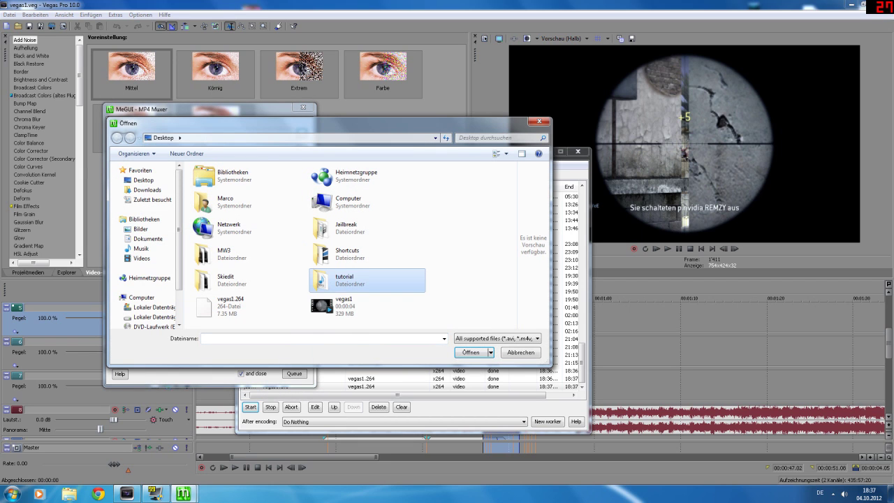
double_click(329, 280)
key(BackSpace)
click(249, 306)
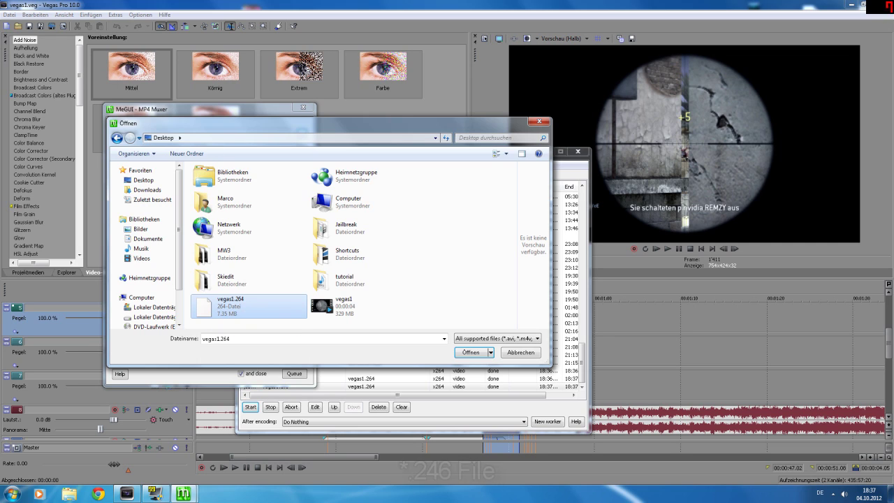
key(Return)
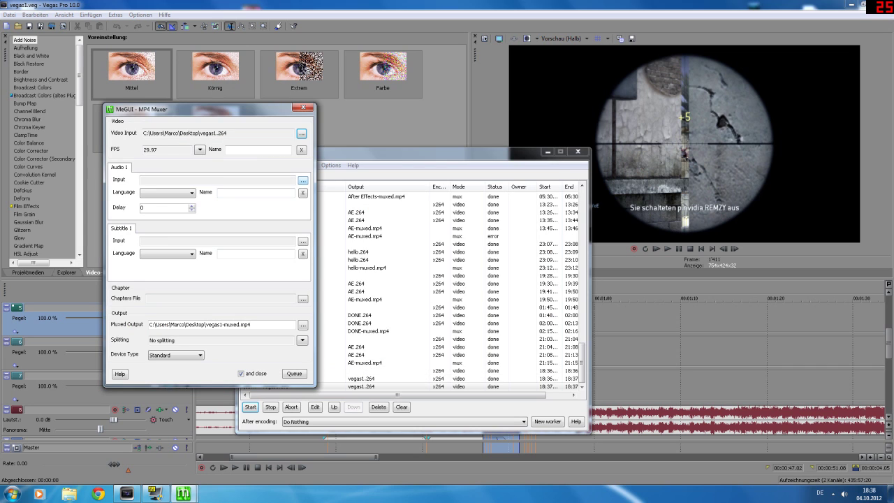
Load vegas1.mp3 from the tutorial folder on the Desktop as the muxer's Audio 1 input.
click(302, 180)
drag(191, 137, 360, 149)
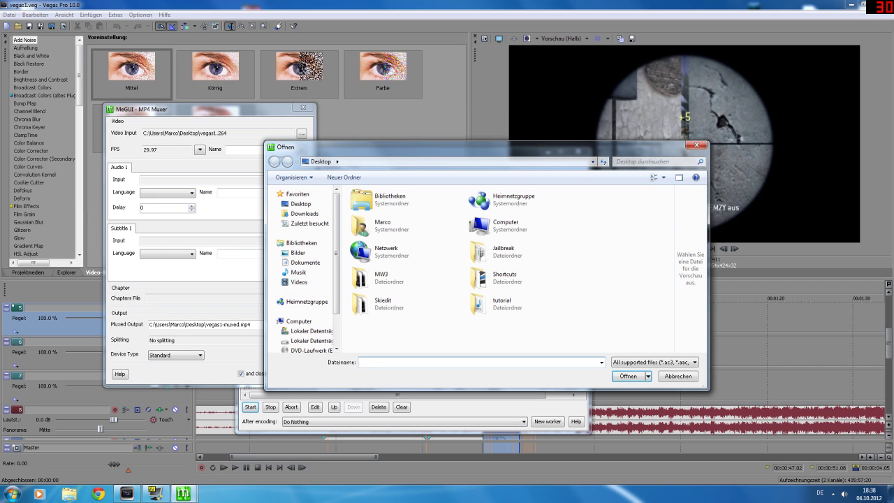
double_click(502, 301)
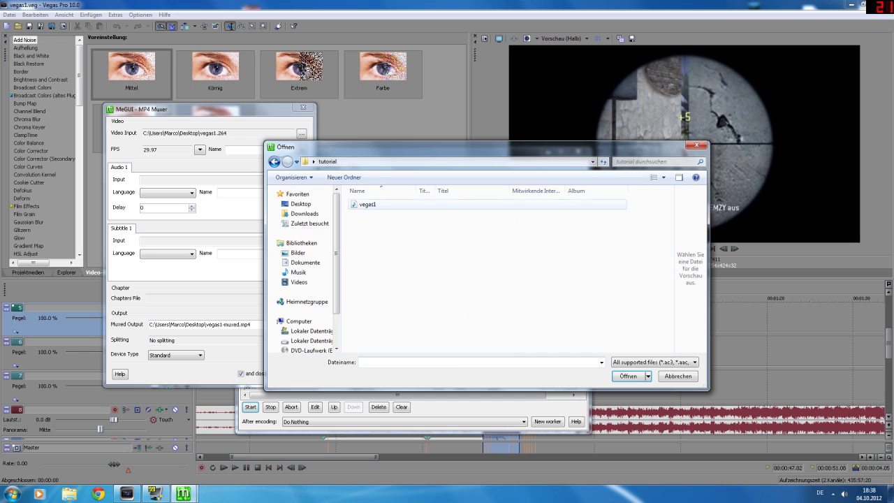
double_click(416, 203)
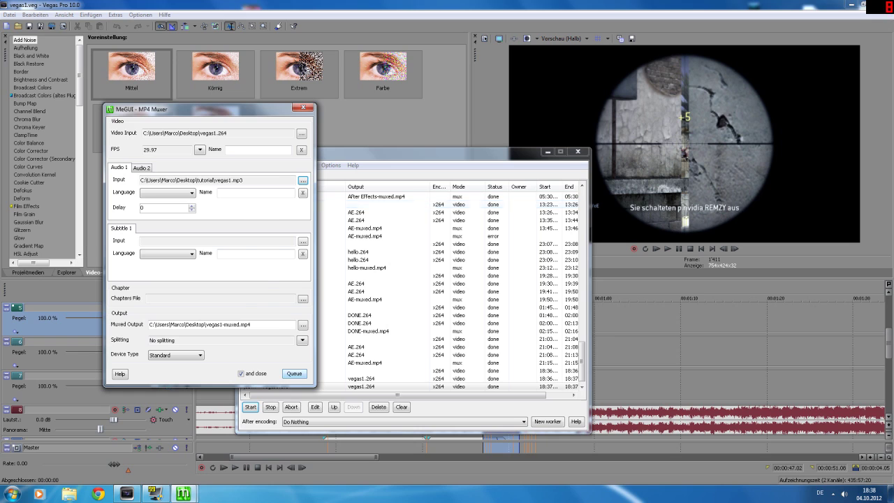
Queue the mux job with output vegas1-muxed.mp4 and start it from the job queue.
click(294, 373)
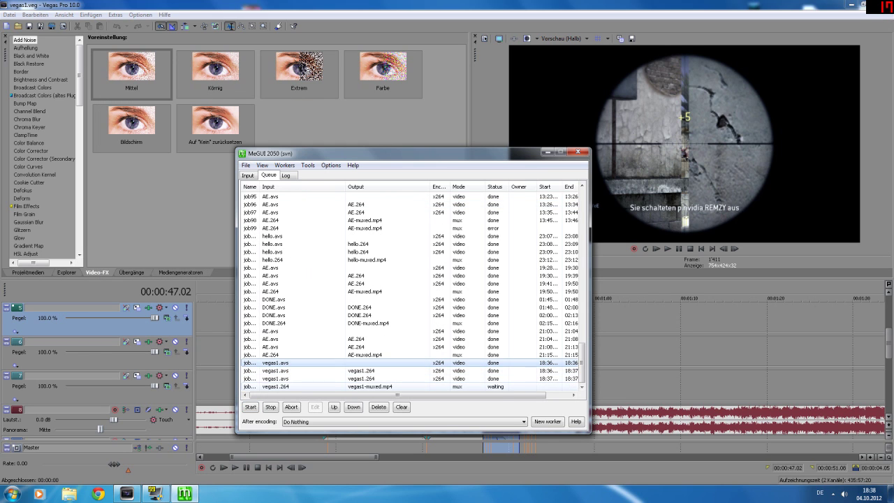
click(294, 387)
click(250, 406)
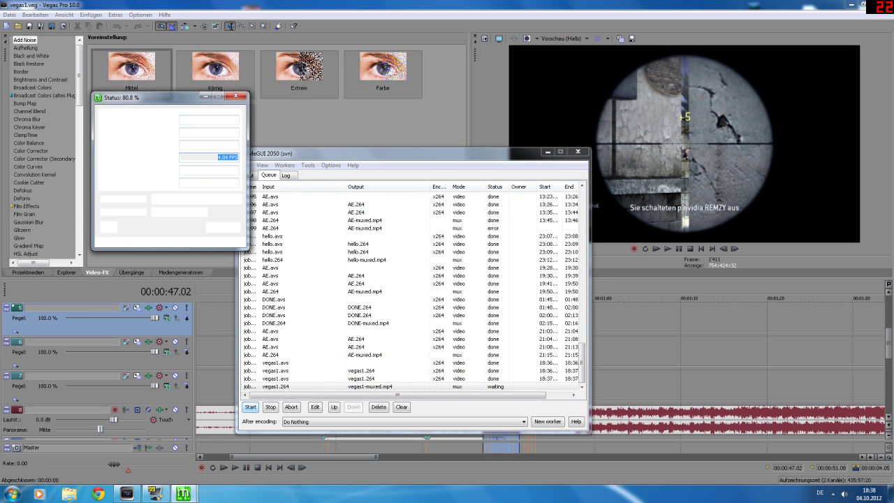
Show the desktop, play the vegas1-muxed video in the media player to check it, and pause playback.
click(891, 494)
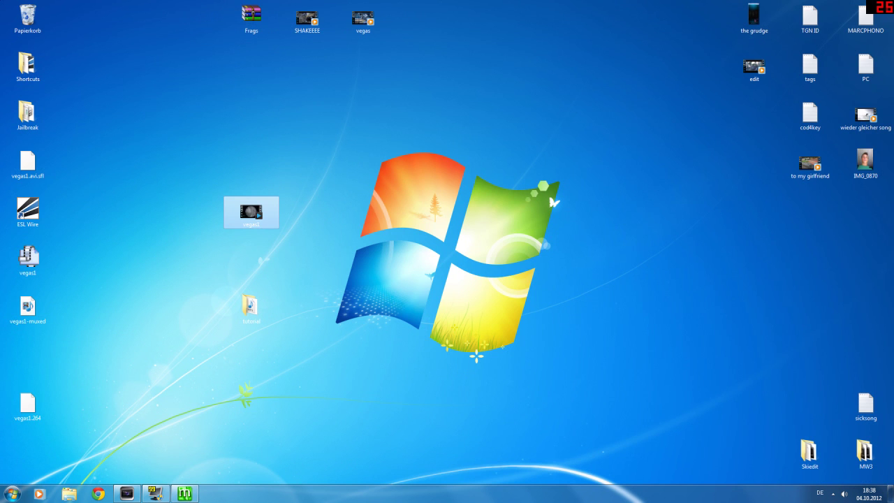
click(28, 310)
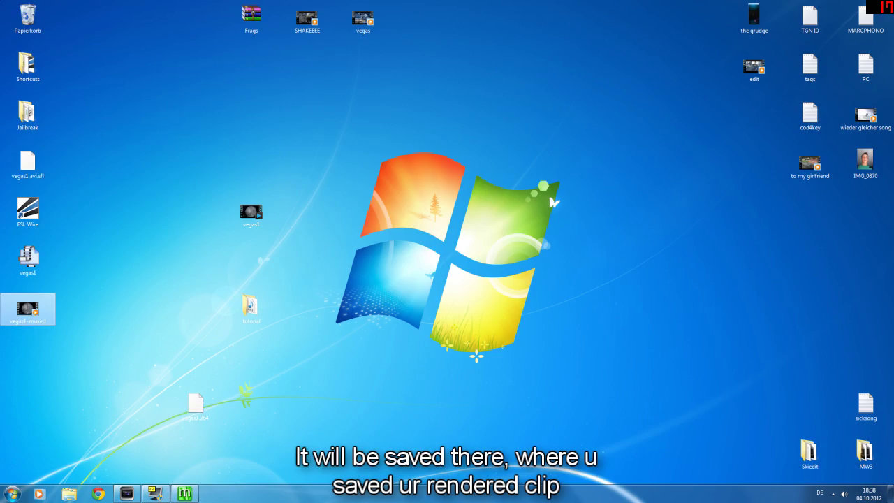
double_click(28, 309)
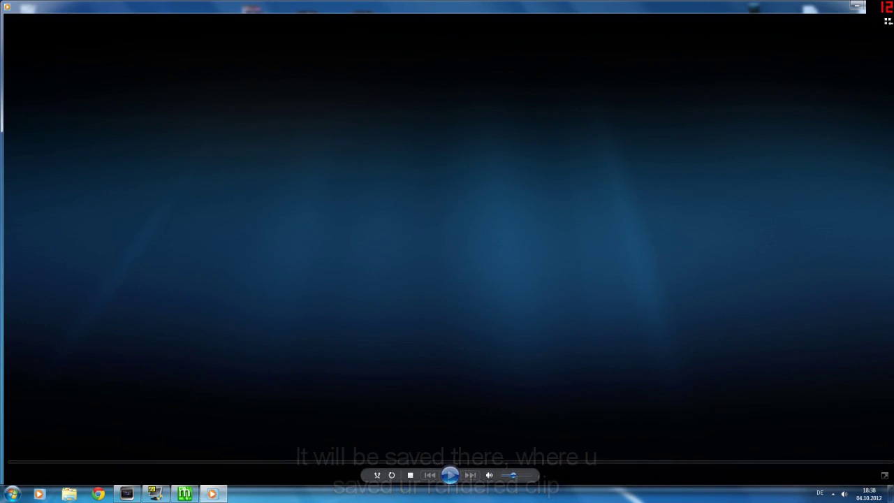
double_click(476, 358)
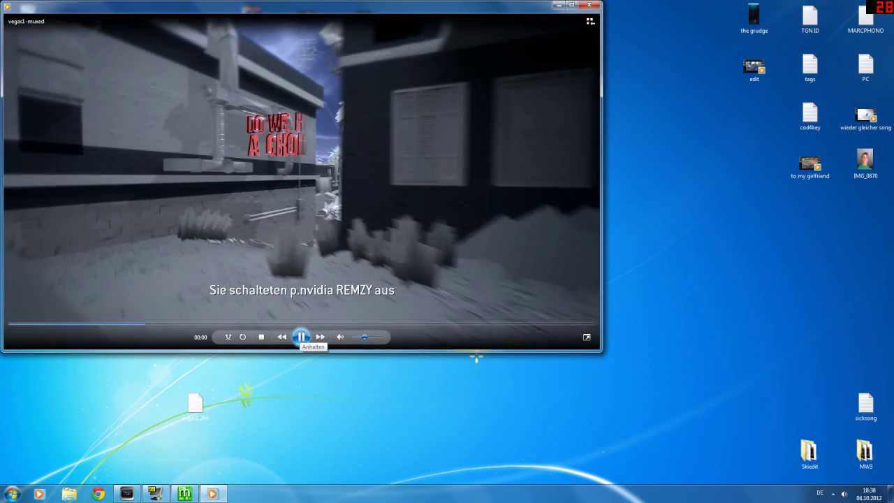
click(301, 337)
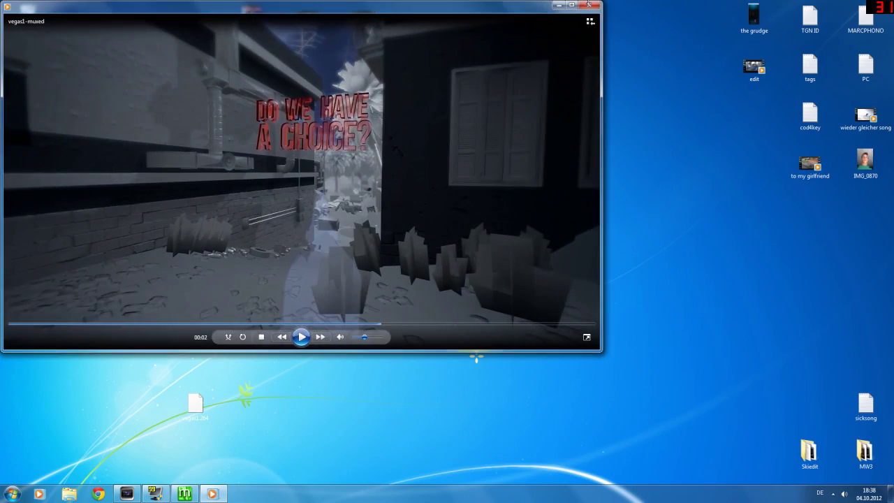